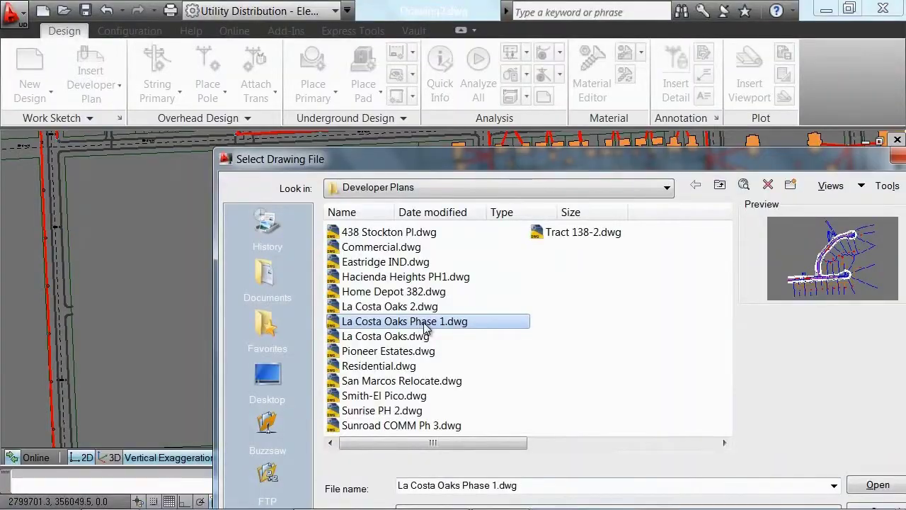
Insert La Costa Oaks Phase 1.dwg into the map and pan to frame it.
{"action": "mouse_move", "coordinate": [425, 321]}
{"action": "double_click", "coordinate": [467, 321]}
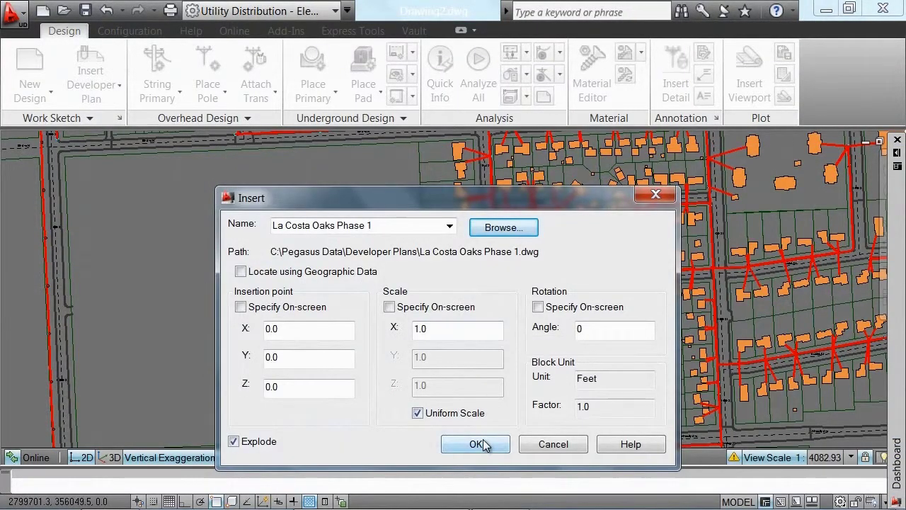
{"action": "left_click", "coordinate": [484, 443]}
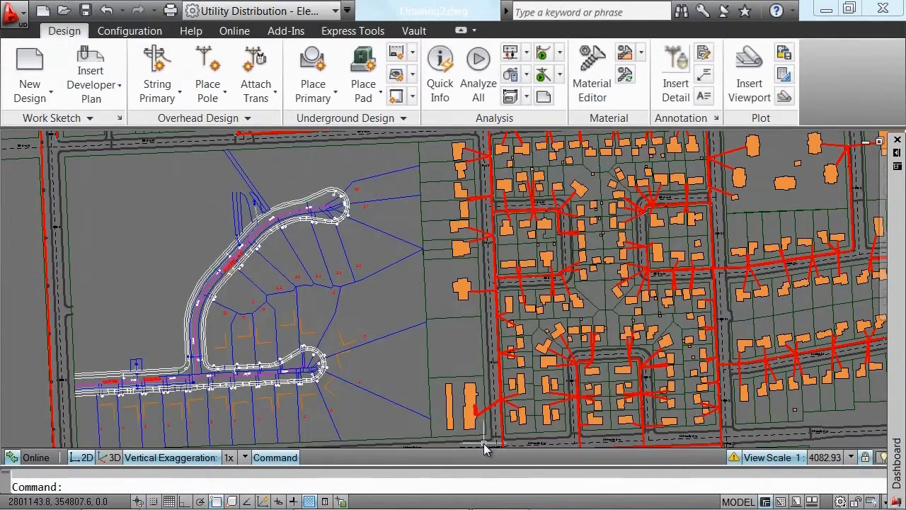
{"action": "middle_click_drag", "start_coordinate": [154, 336], "coordinate": [193, 315]}
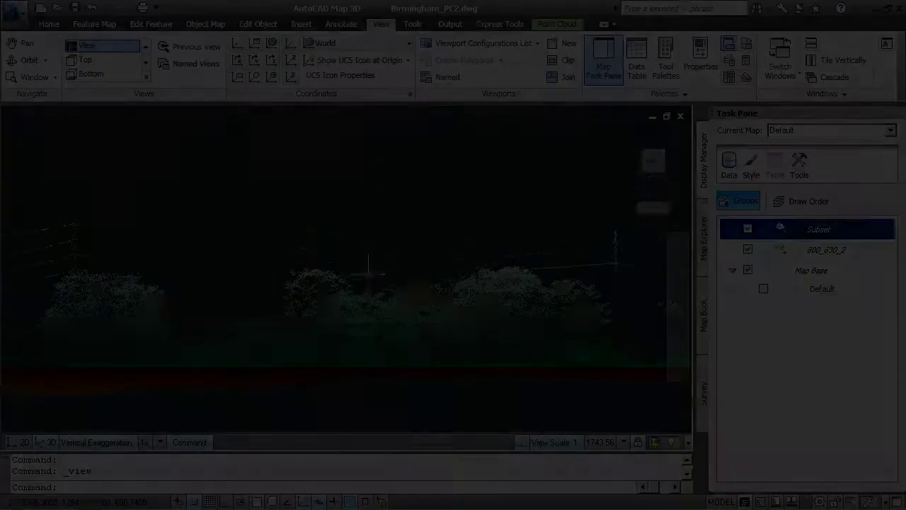
Trace a 3D polyline along the point-cloud tree canopy from left to right.
{"action": "key", "text": "Return"}
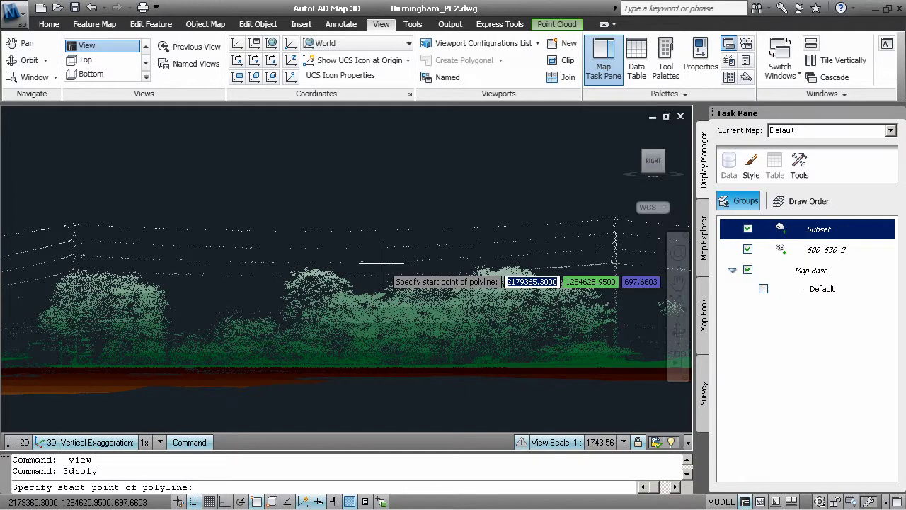
{"action": "left_click", "coordinate": [76, 271]}
{"action": "left_click", "coordinate": [136, 275]}
{"action": "left_click", "coordinate": [163, 292]}
{"action": "left_click", "coordinate": [170, 333]}
{"action": "left_click", "coordinate": [201, 328]}
{"action": "left_click", "coordinate": [209, 308]}
{"action": "left_click", "coordinate": [252, 304]}
{"action": "left_click", "coordinate": [279, 315]}
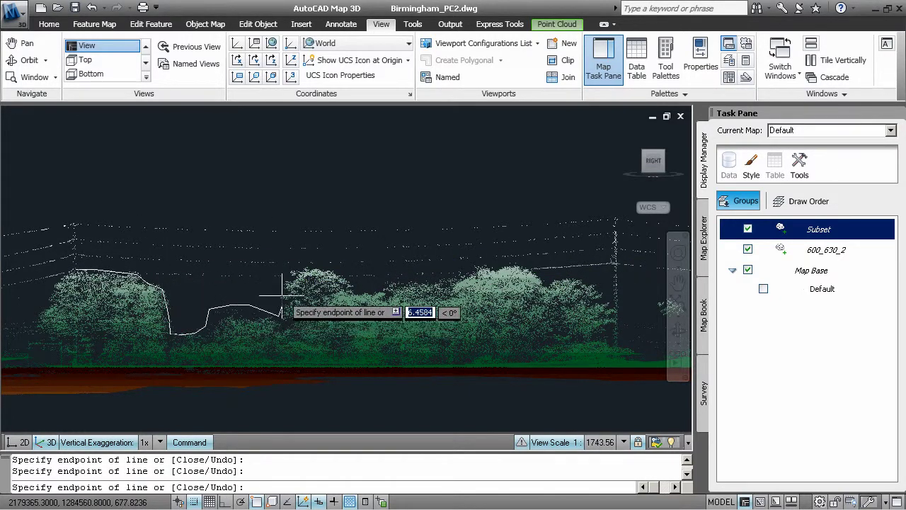
{"action": "left_click", "coordinate": [286, 270]}
{"action": "left_click", "coordinate": [330, 269]}
{"action": "left_click", "coordinate": [360, 289]}
{"action": "left_click", "coordinate": [422, 281]}
{"action": "left_click", "coordinate": [468, 263]}
{"action": "left_click", "coordinate": [499, 260]}
{"action": "left_click", "coordinate": [542, 272]}
{"action": "left_click", "coordinate": [582, 285]}
{"action": "left_click", "coordinate": [600, 298]}
{"action": "key", "text": "Return"}
Select the pivot table and stretch it from its corner grip.
{"action": "left_click", "coordinate": [252, 306]}
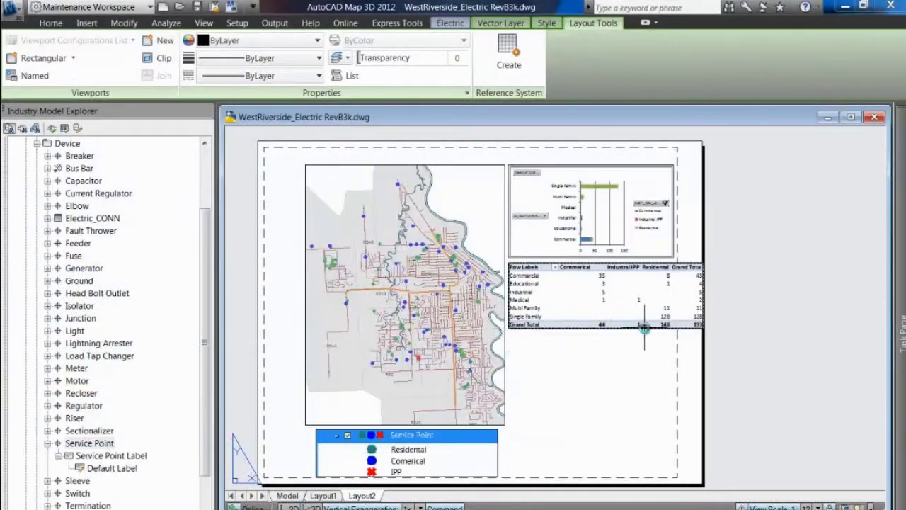
{"action": "left_click", "coordinate": [644, 327]}
{"action": "left_click", "coordinate": [680, 315]}
{"action": "left_click", "coordinate": [703, 327]}
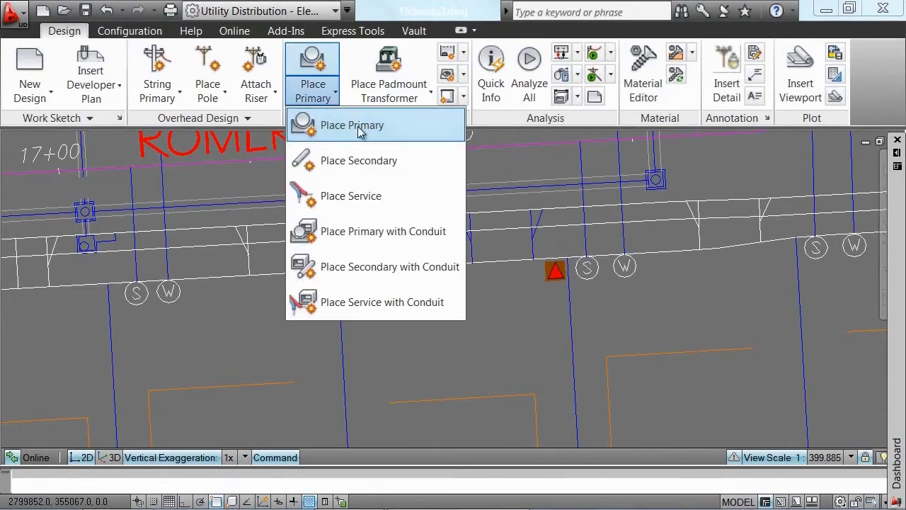
Pick Place Service with Conduit, then show the five segments connected to pad UM1-5C 1931.
{"action": "left_click", "coordinate": [456, 301]}
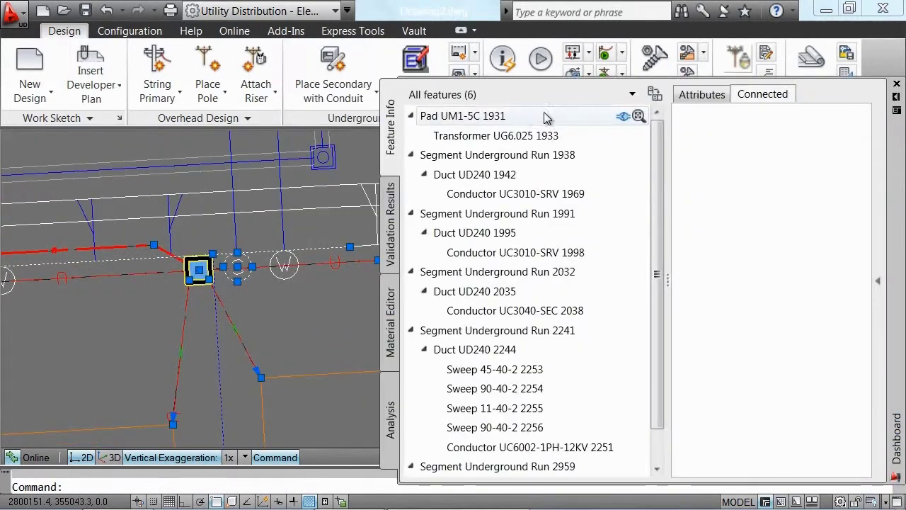
{"action": "left_click", "coordinate": [622, 117]}
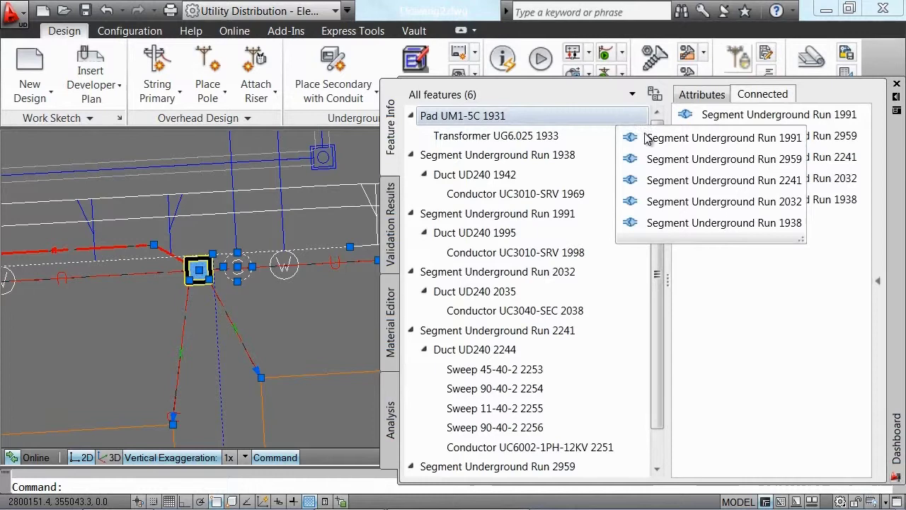
Expand the Radial Voltage Drop results and view the transformer voltage drop rule.
{"action": "left_click", "coordinate": [430, 96]}
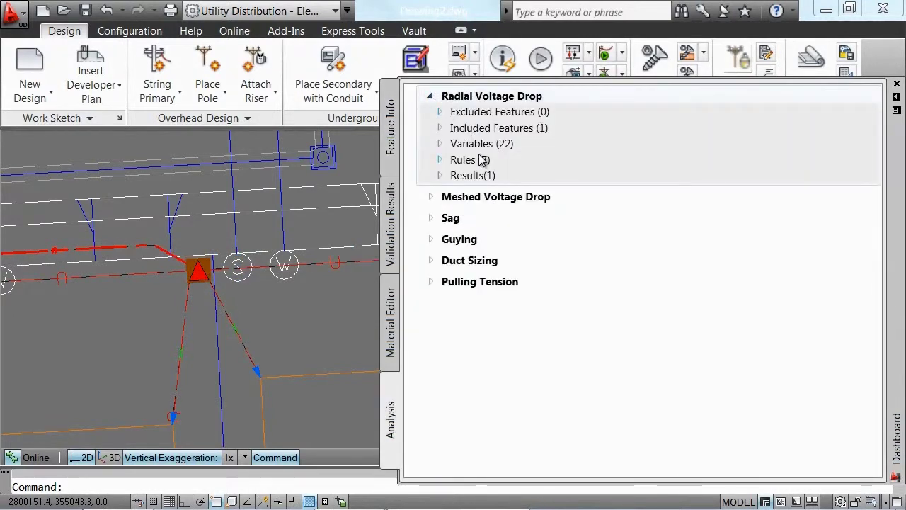
{"action": "left_click", "coordinate": [440, 175]}
{"action": "scroll", "coordinate": [680, 262], "scroll_direction": "down", "scroll_amount": 3}
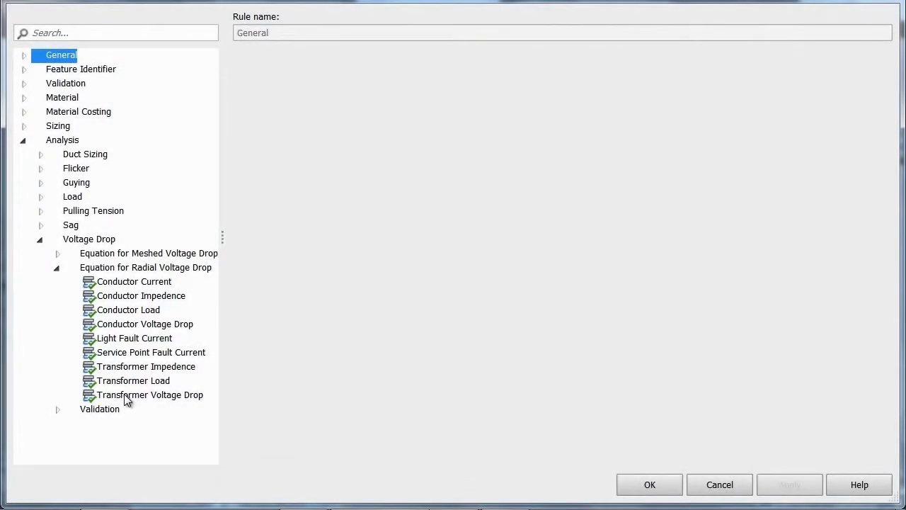
{"action": "left_click", "coordinate": [124, 393]}
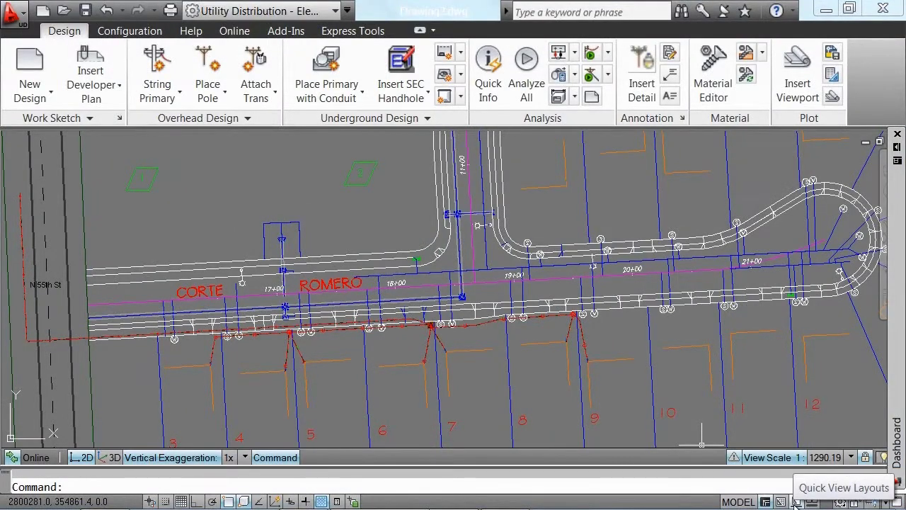
Open Layout1 and page through all five pages of the material list report.
{"action": "left_click", "coordinate": [796, 501]}
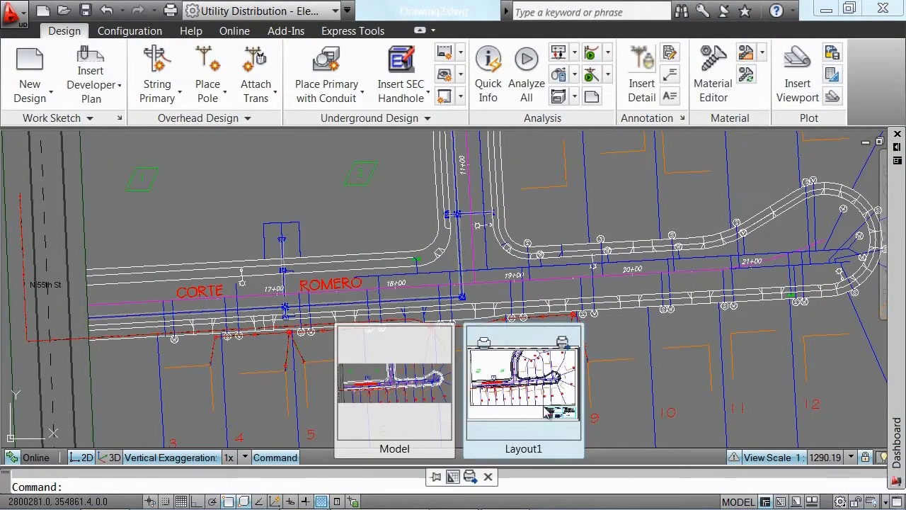
{"action": "left_click", "coordinate": [540, 398]}
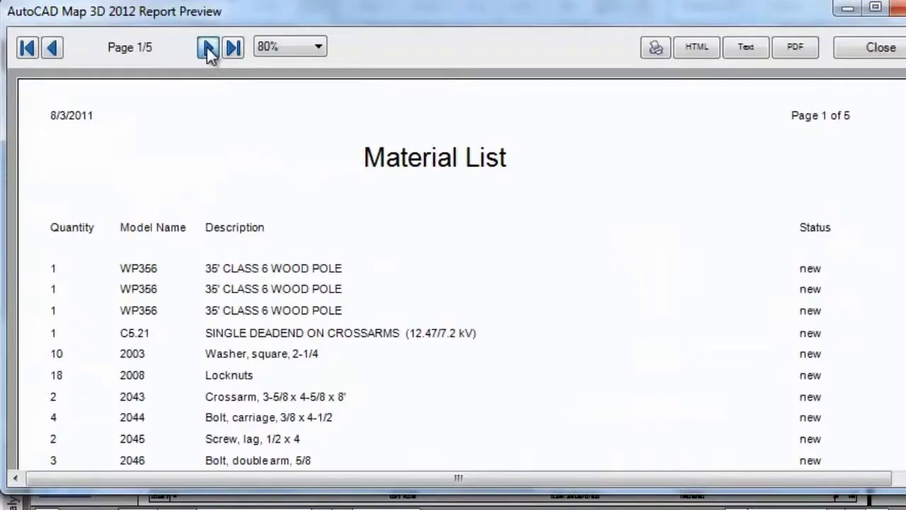
{"action": "left_click", "coordinate": [207, 47]}
{"action": "left_click", "coordinate": [207, 48]}
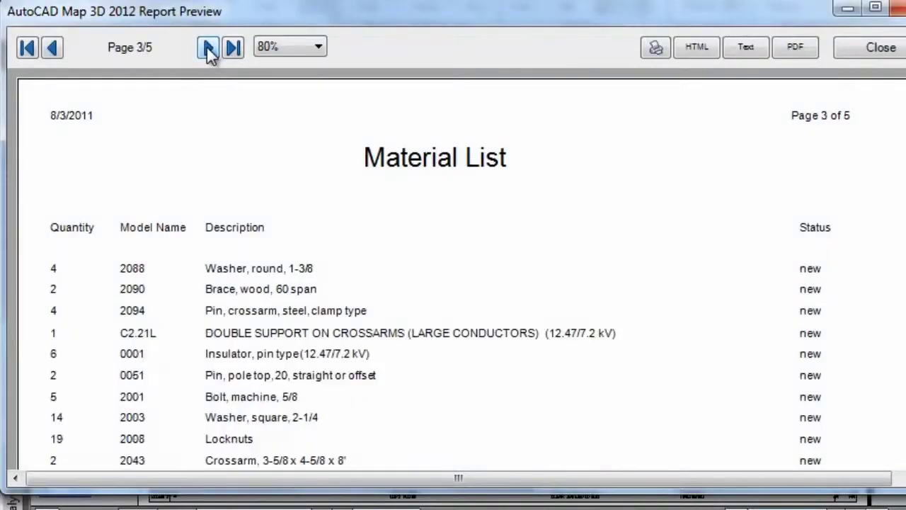
{"action": "left_click", "coordinate": [207, 49]}
{"action": "left_click", "coordinate": [207, 47]}
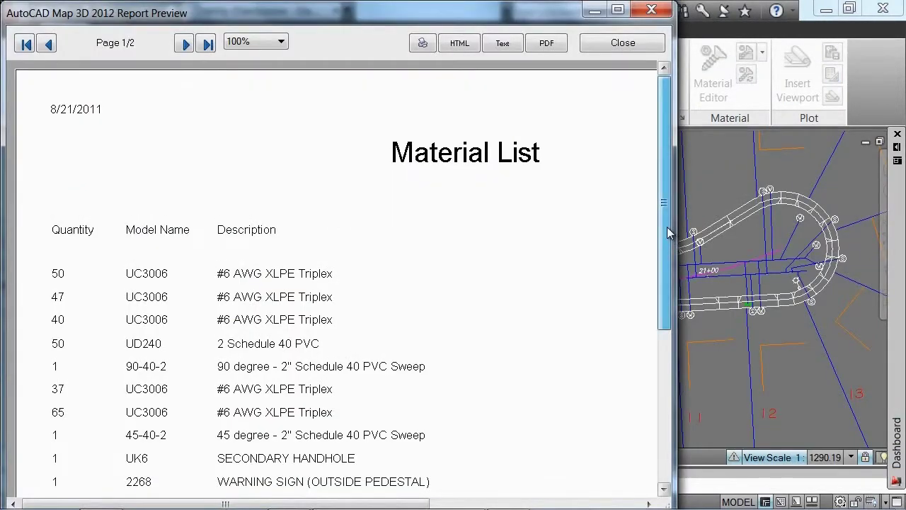
{"action": "left_click_drag", "start_coordinate": [669, 231], "coordinate": [669, 305]}
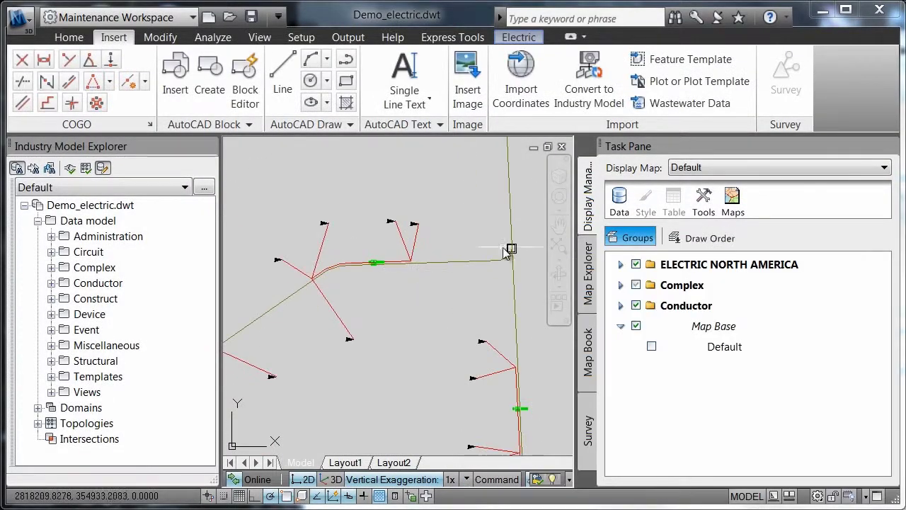
Zoom in on the imported vault and open its attribute form with Show Form.
{"action": "scroll", "coordinate": [515, 247], "scroll_direction": "up", "scroll_amount": 2}
{"action": "scroll", "coordinate": [515, 252], "scroll_direction": "up", "scroll_amount": 3}
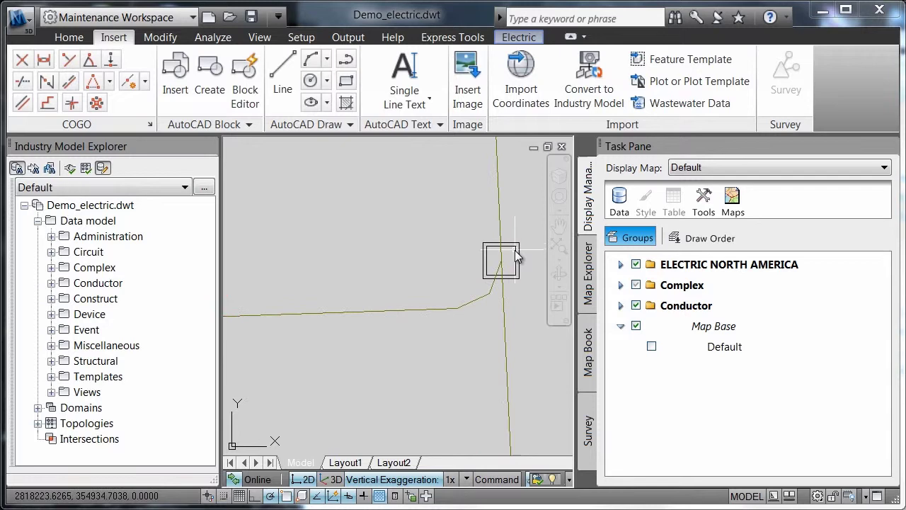
{"action": "left_click", "coordinate": [520, 244]}
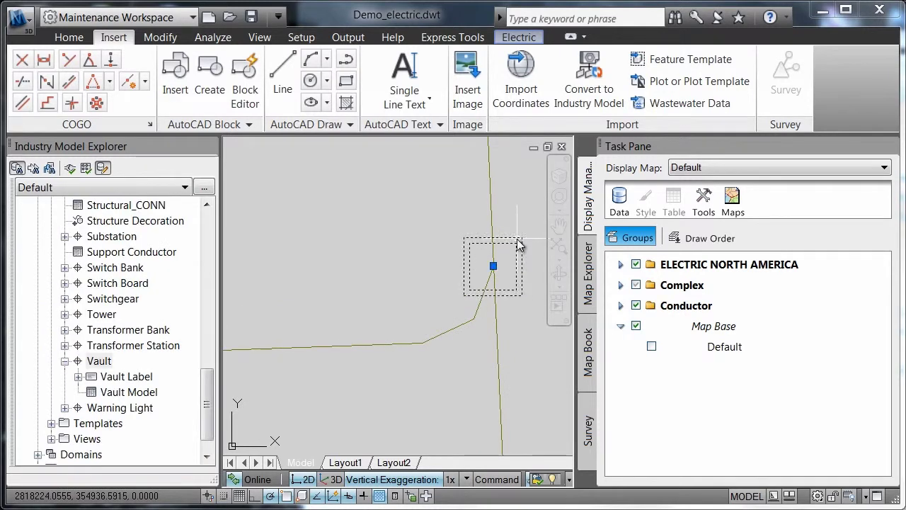
{"action": "right_click", "coordinate": [106, 366]}
{"action": "left_click", "coordinate": [148, 372]}
{"action": "left_click_drag", "start_coordinate": [561, 160], "coordinate": [556, 205]}
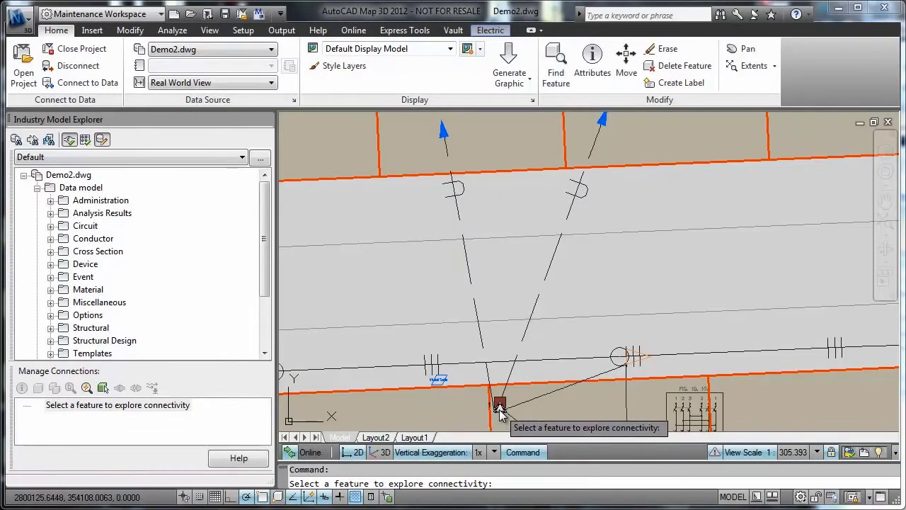
Explore Electric Point 5439's connections and highlight Electric Line 5449.
{"action": "left_click", "coordinate": [499, 409]}
{"action": "left_click", "coordinate": [116, 369]}
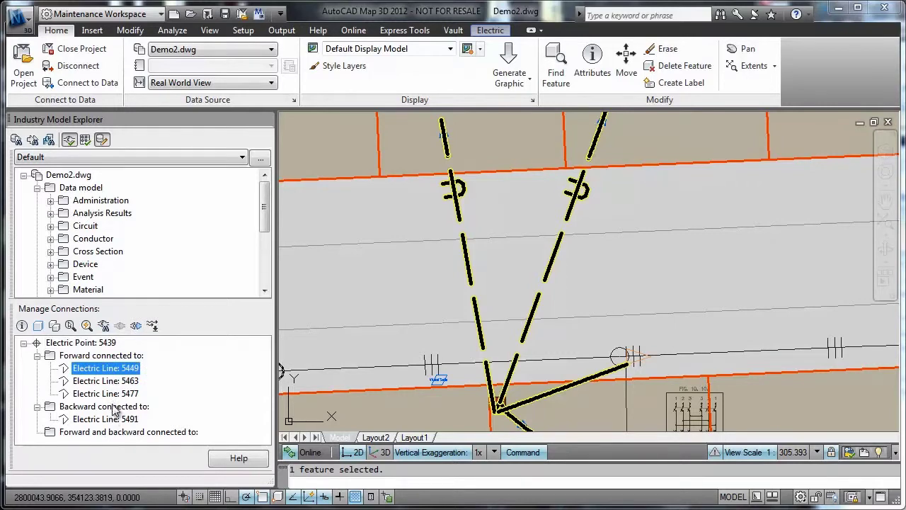
{"action": "key", "text": "Escape"}
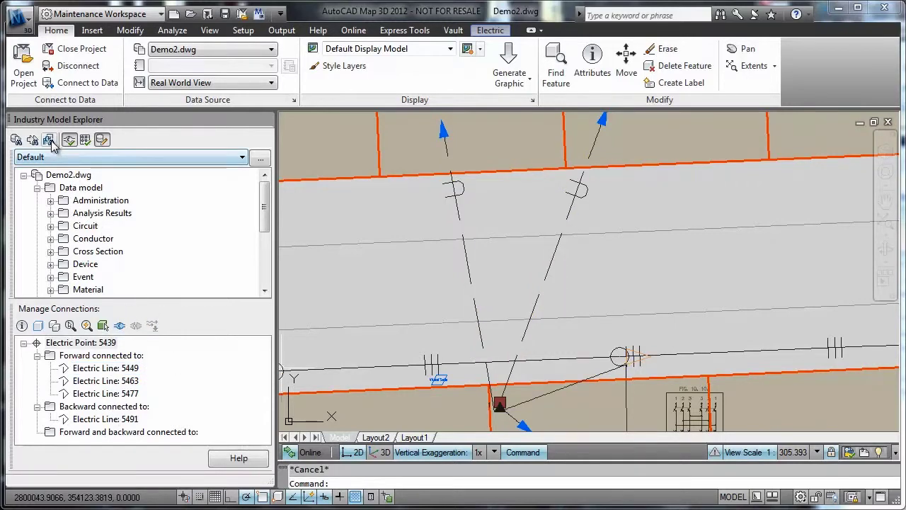